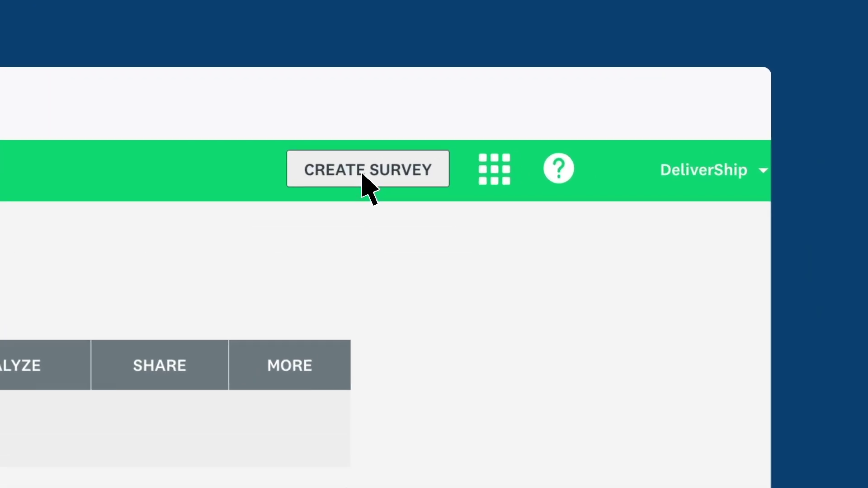
# - Search templates for 'Customer Satisfaction' and preview, then close, the Customer Satisfaction Survey Template
pyautogui.click(363, 175)
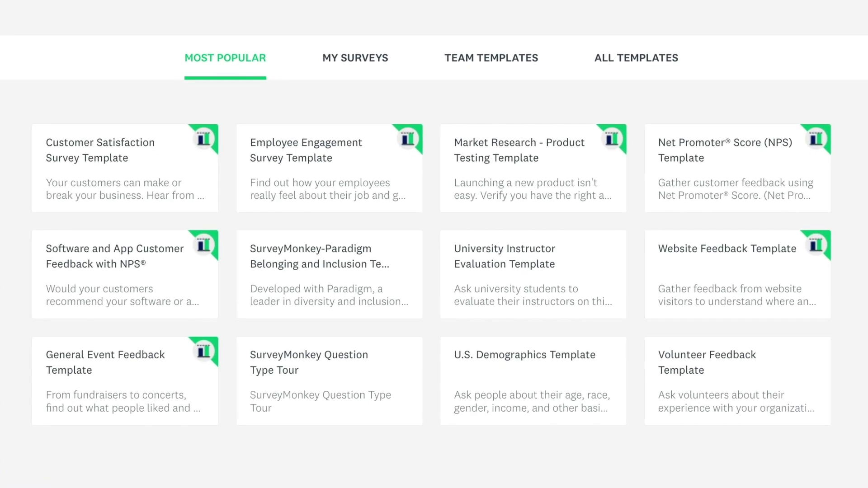
pyautogui.write('Customer Satisf')
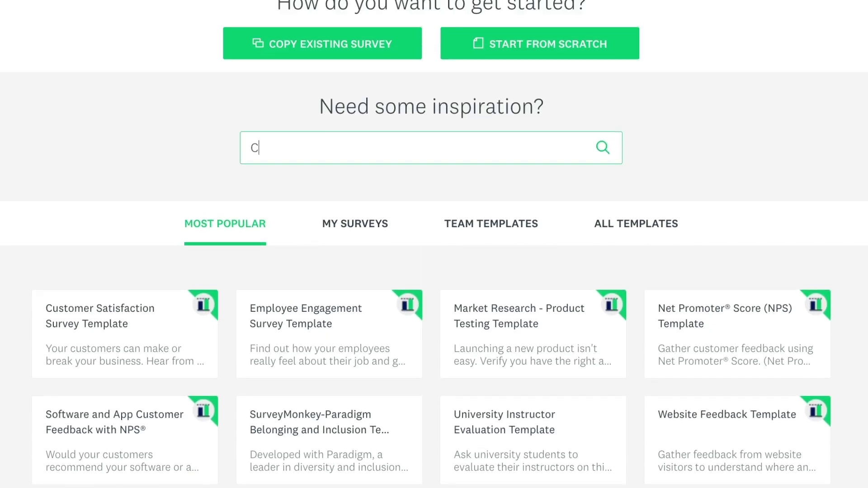
pyautogui.write('action')
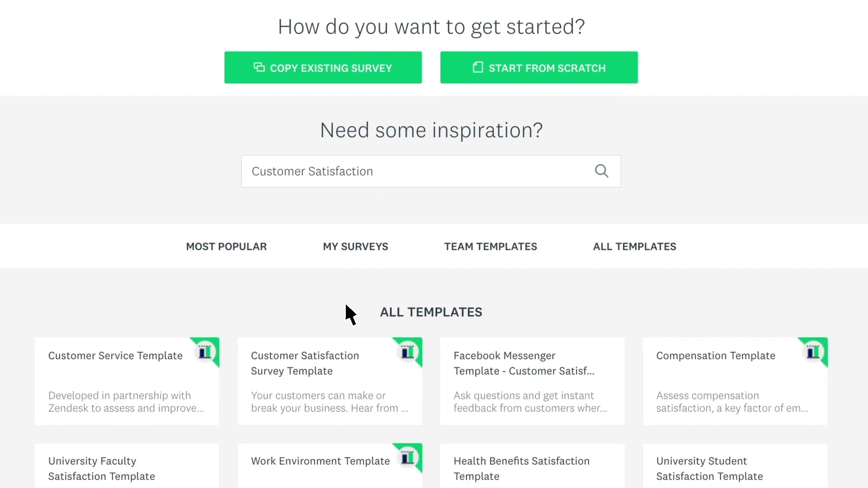
pyautogui.click(353, 330)
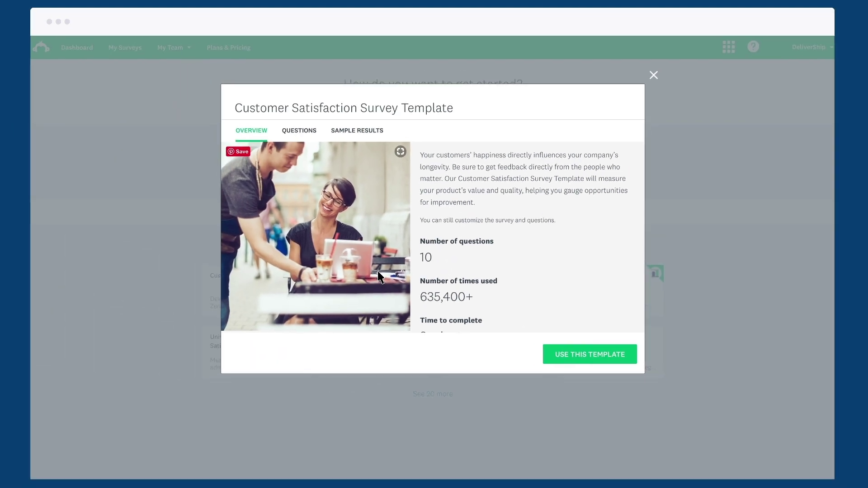
pyautogui.press('Escape')
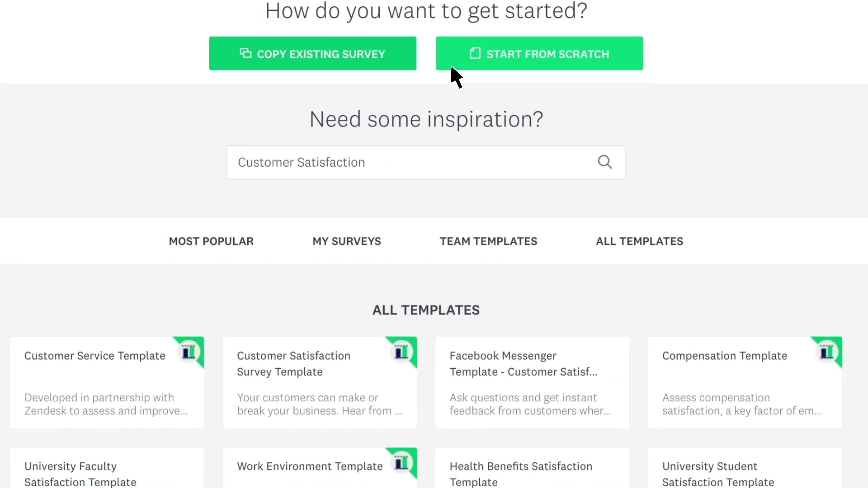
# - Create a blank survey named 'DeliverShip Feedback Survey' in the Customer Feedback category
pyautogui.click(455, 158)
pyautogui.write('DeliverShip Feedback Survey')
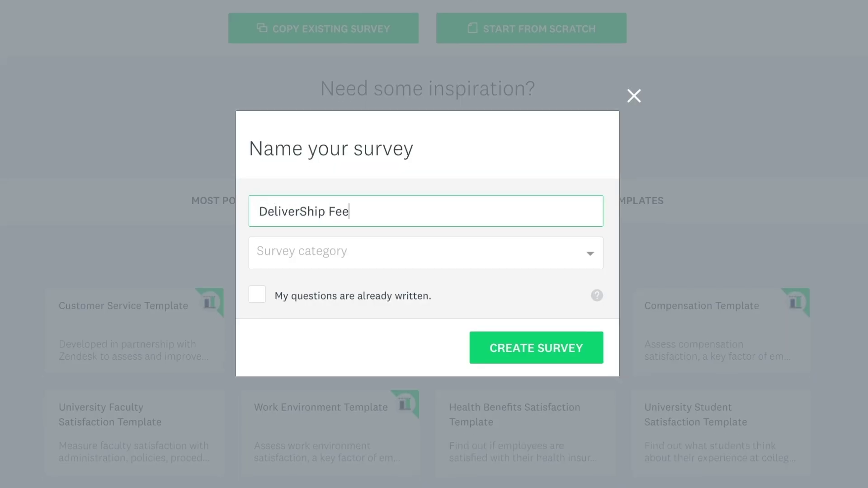
pyautogui.click(590, 254)
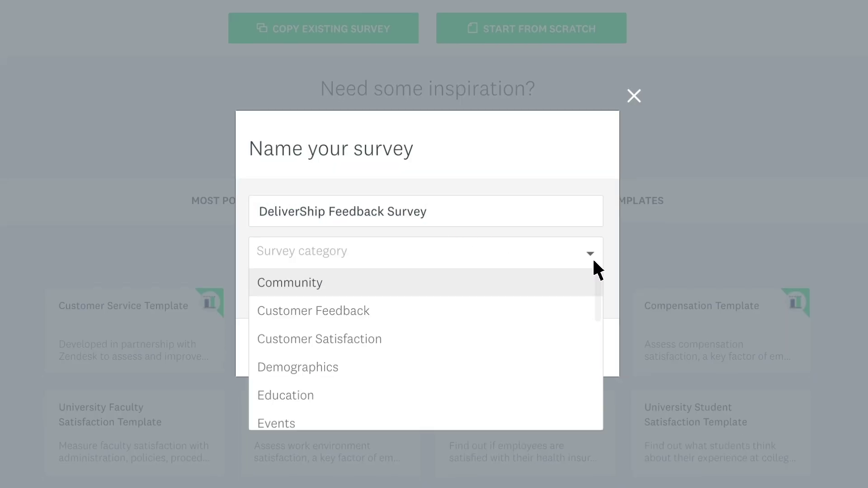
pyautogui.click(594, 310)
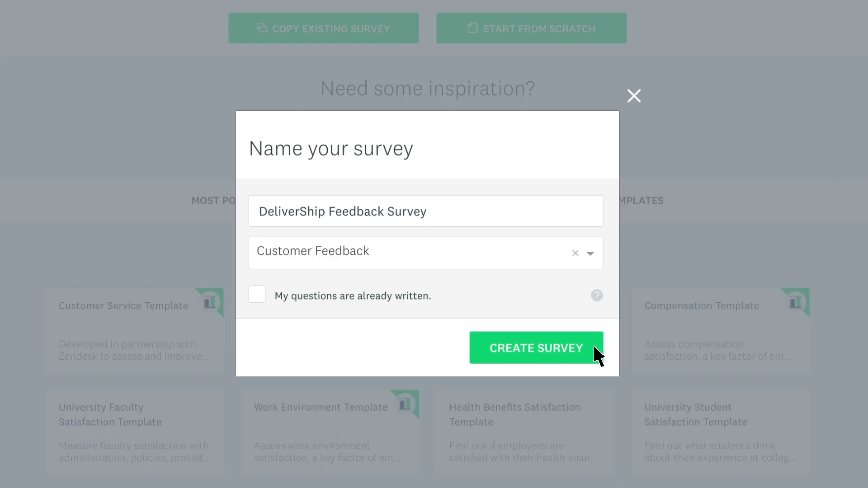
pyautogui.click(594, 348)
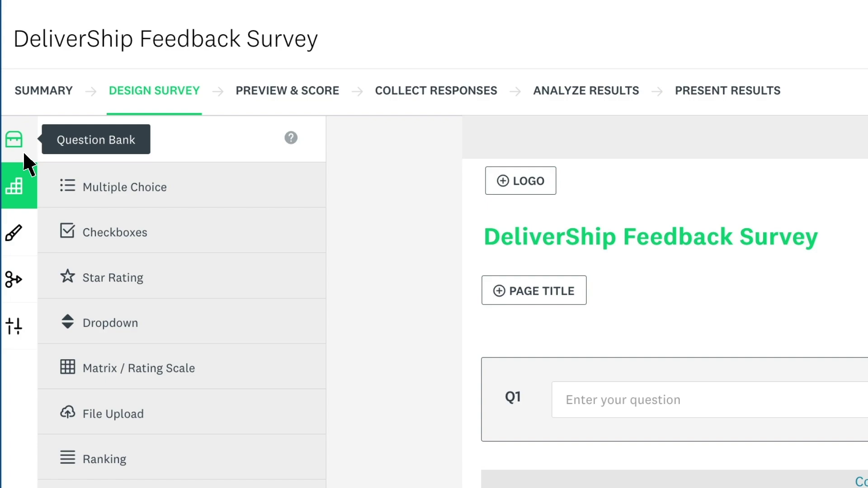
# - Add the recommend, understands-your-needs and compared-to-competitors questions from the Customer Feedback question bank
pyautogui.click(28, 164)
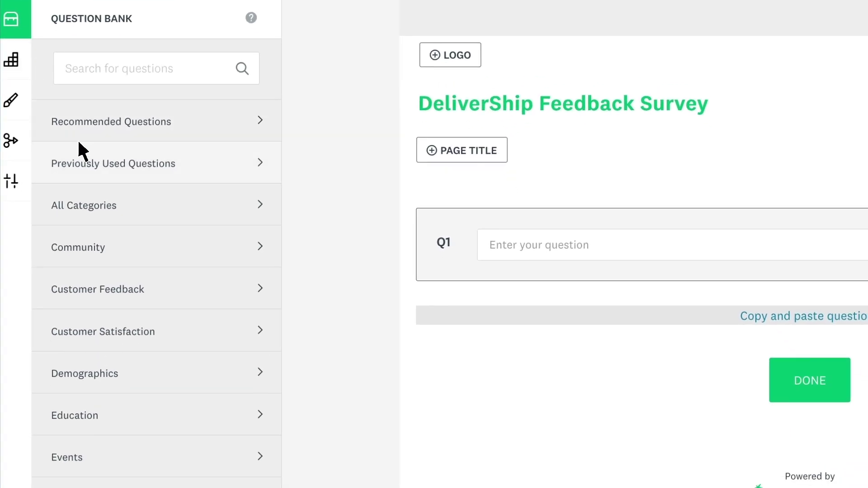
pyautogui.click(158, 296)
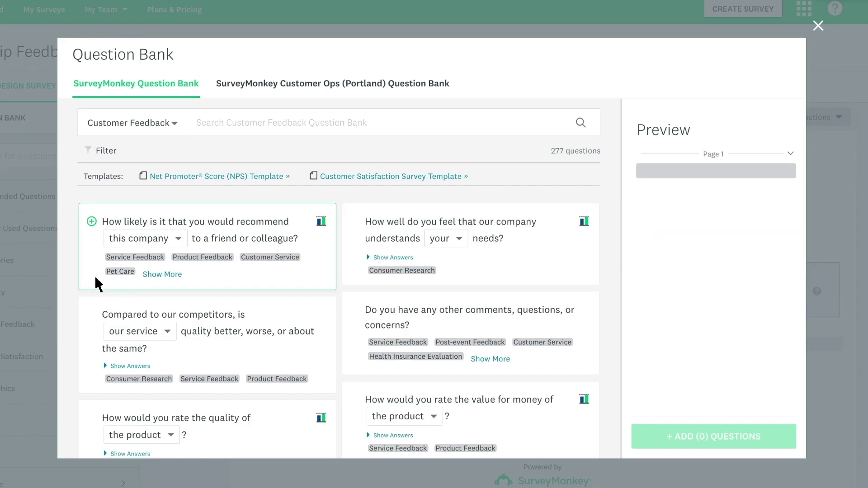
pyautogui.click(96, 279)
pyautogui.click(352, 266)
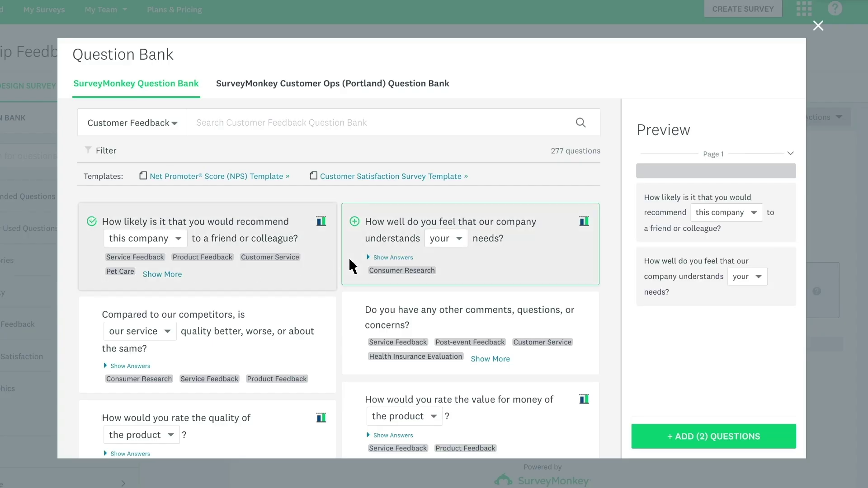
pyautogui.click(321, 318)
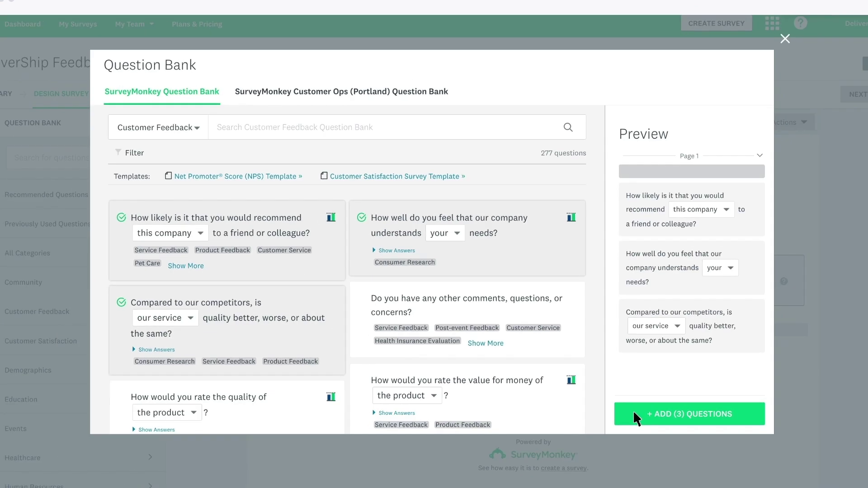
pyautogui.click(634, 414)
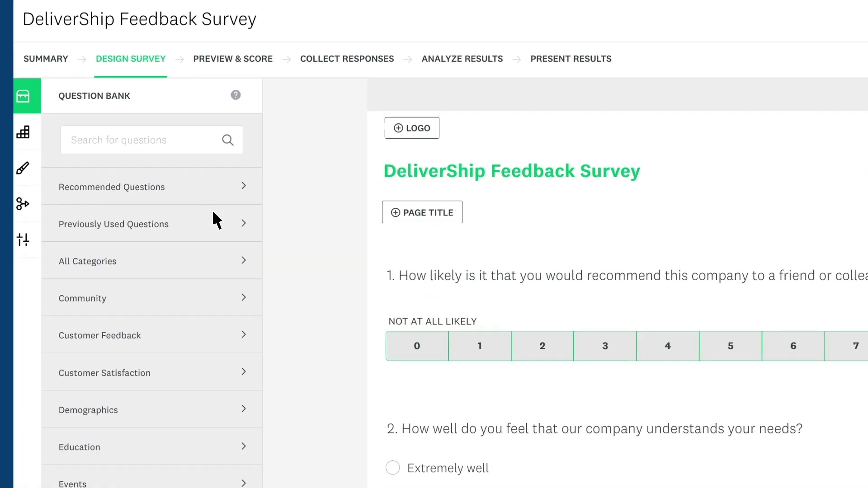
# - Insert a Single Textbox question 'How could our company improve?' as Q2 and save it
pyautogui.click(19, 125)
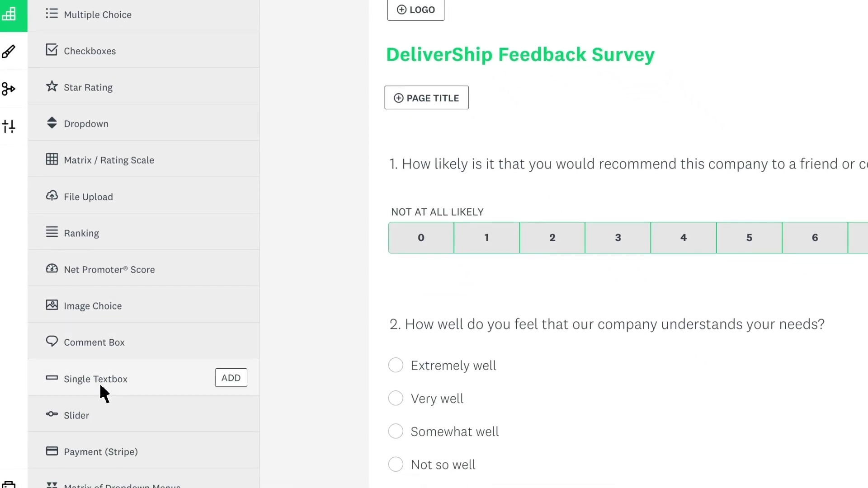
pyautogui.moveTo(99, 382); pyautogui.dragTo(524, 312)
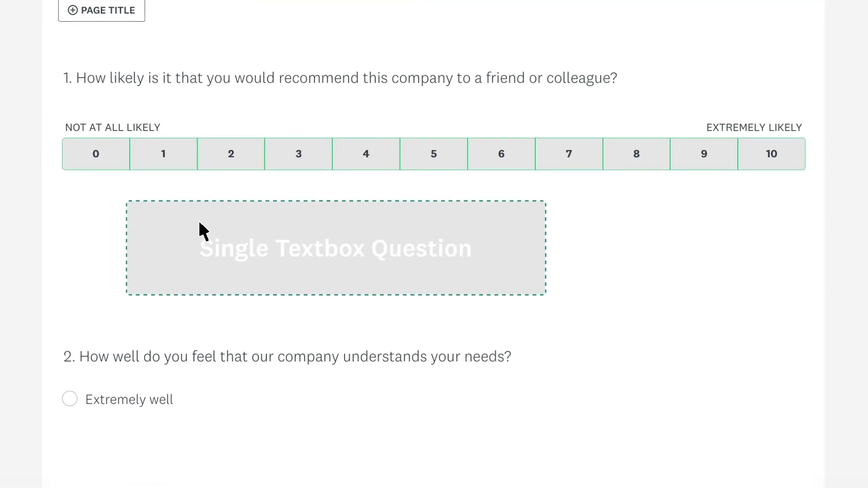
pyautogui.moveTo(201, 231); pyautogui.dragTo(202, 229)
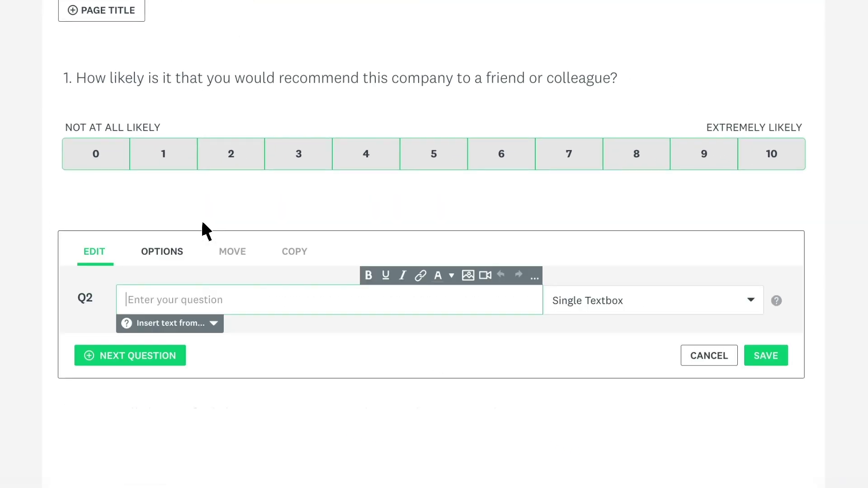
pyautogui.write('How could our company improve?')
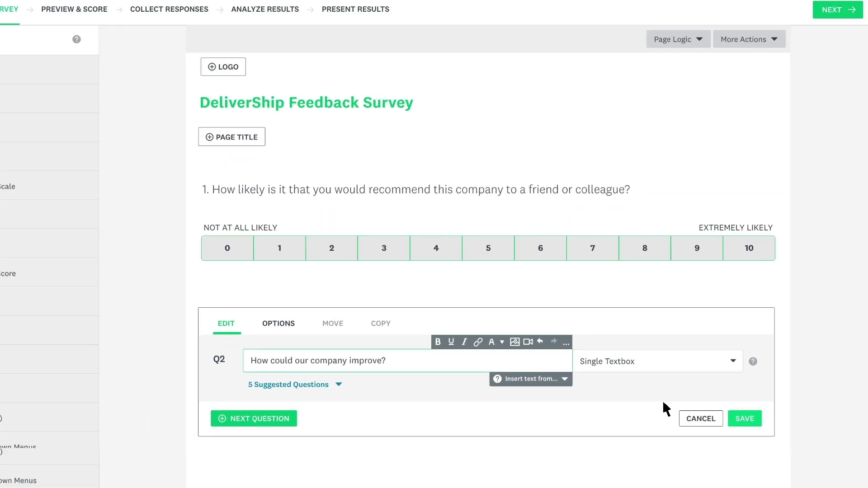
pyautogui.click(759, 375)
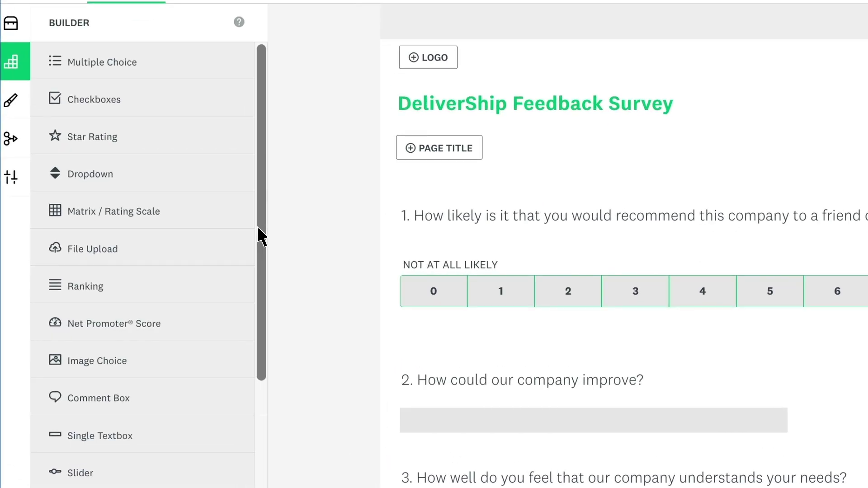
# - Drag a page break after the recommend question so it sits alone on page P1
pyautogui.moveTo(262, 237); pyautogui.dragTo(740, 237)
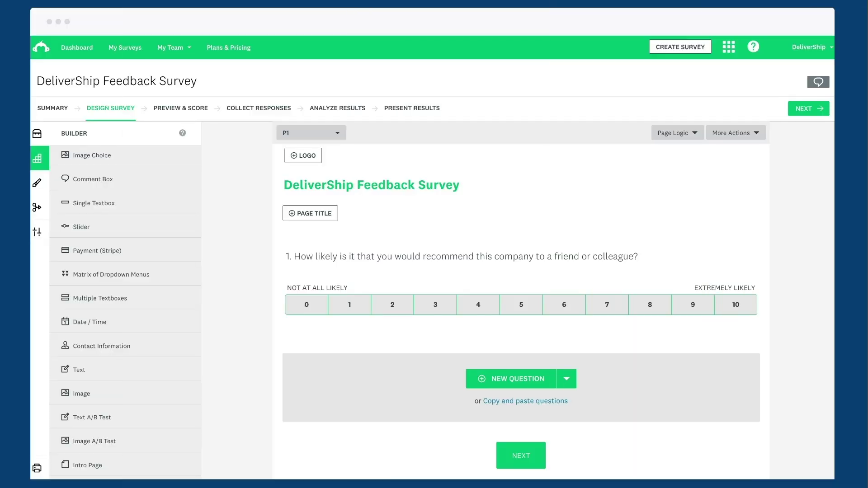
# - Route question 1 scores 0–6 and 7–8 to question 2 on page P2
pyautogui.moveTo(643, 283)
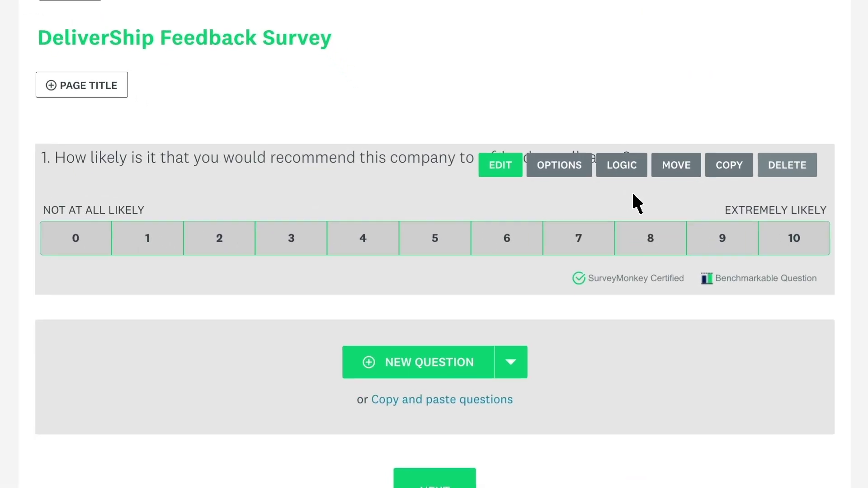
pyautogui.click(621, 164)
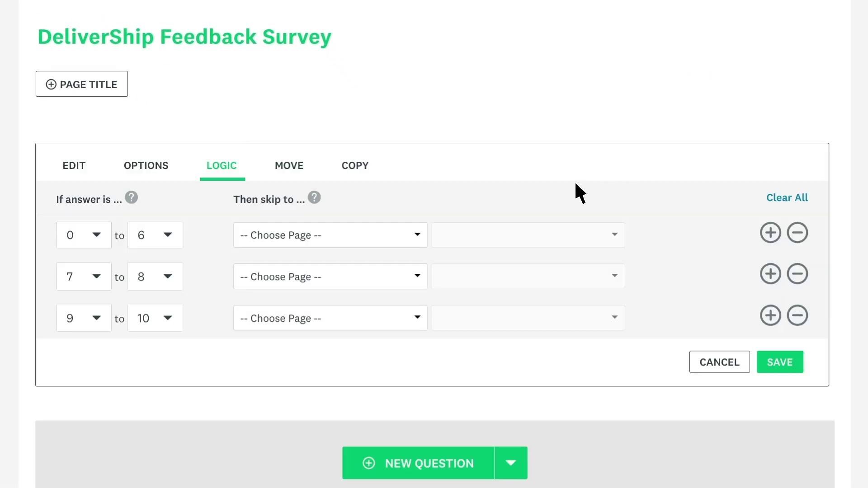
pyautogui.click(415, 234)
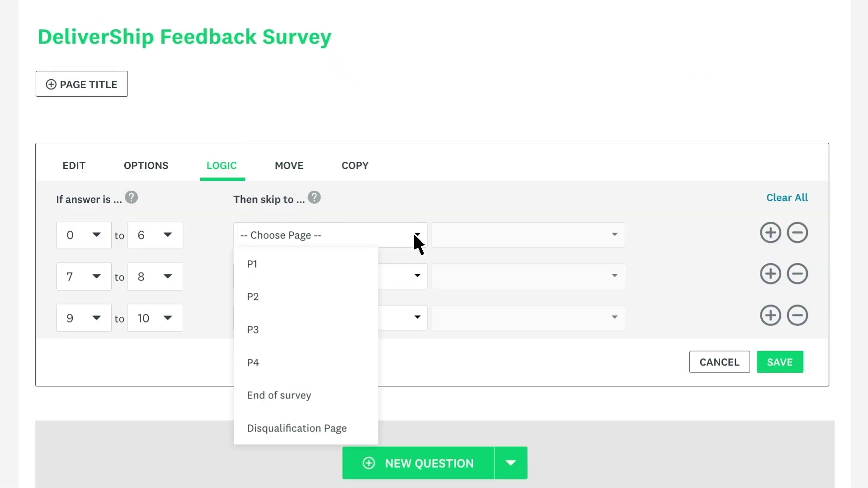
pyautogui.click(342, 296)
pyautogui.click(573, 234)
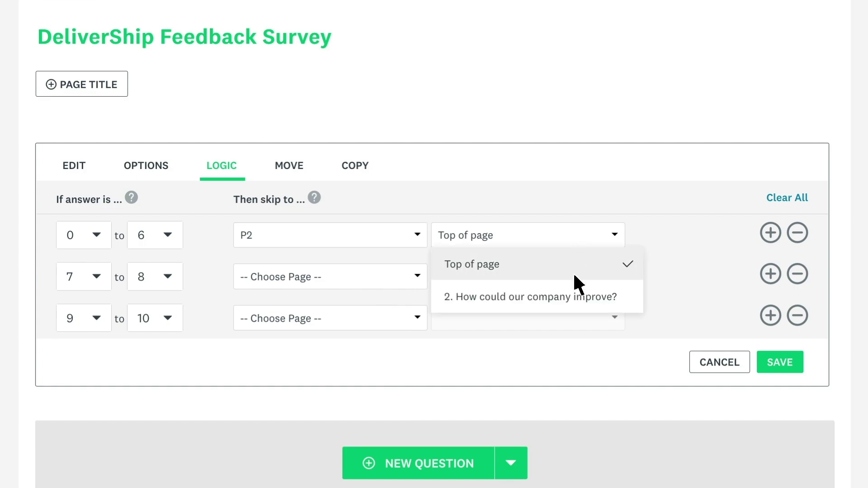
pyautogui.click(563, 297)
pyautogui.click(416, 277)
pyautogui.click(368, 337)
pyautogui.click(466, 276)
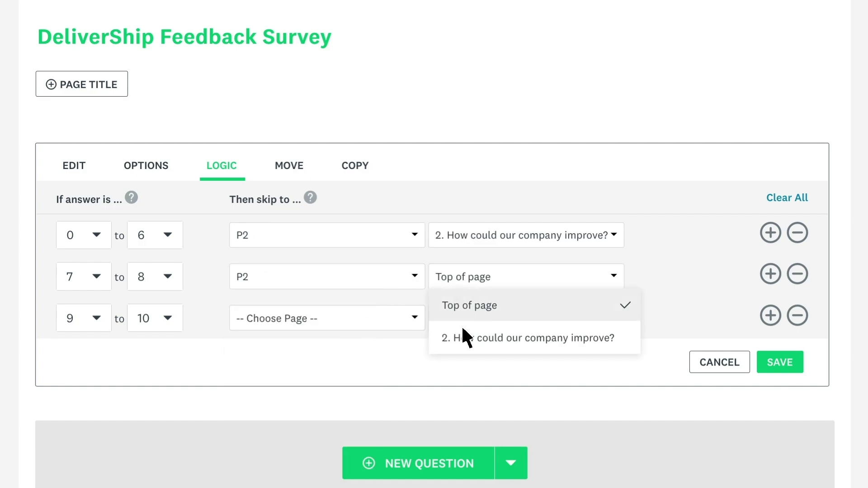
pyautogui.click(462, 336)
# - Route scores 9–10 to question 3 on page P3 and save the skip logic
pyautogui.click(392, 319)
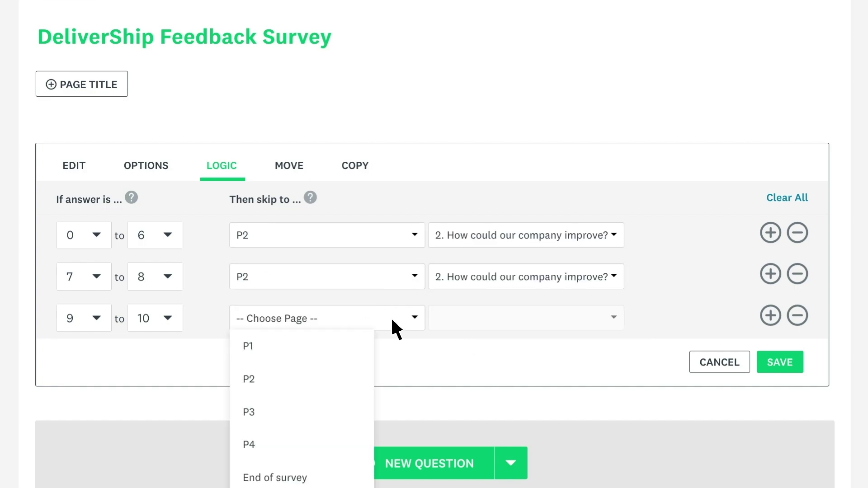
pyautogui.click(309, 411)
pyautogui.click(450, 319)
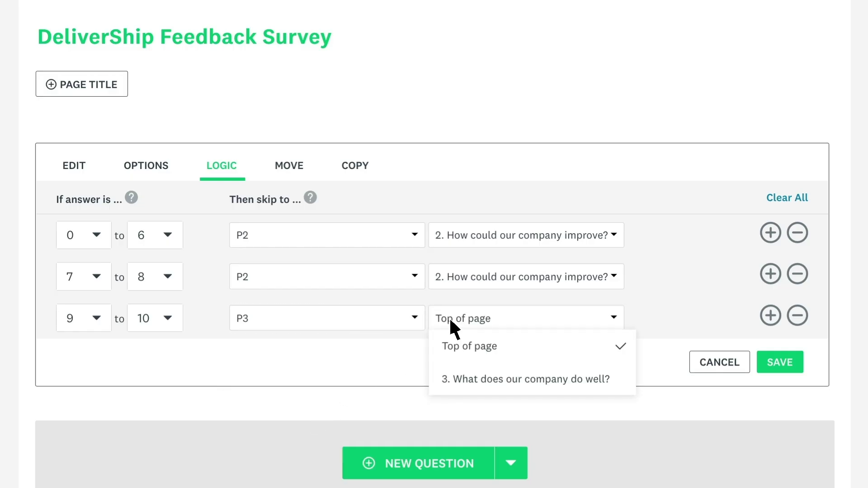
pyautogui.click(449, 379)
pyautogui.click(450, 383)
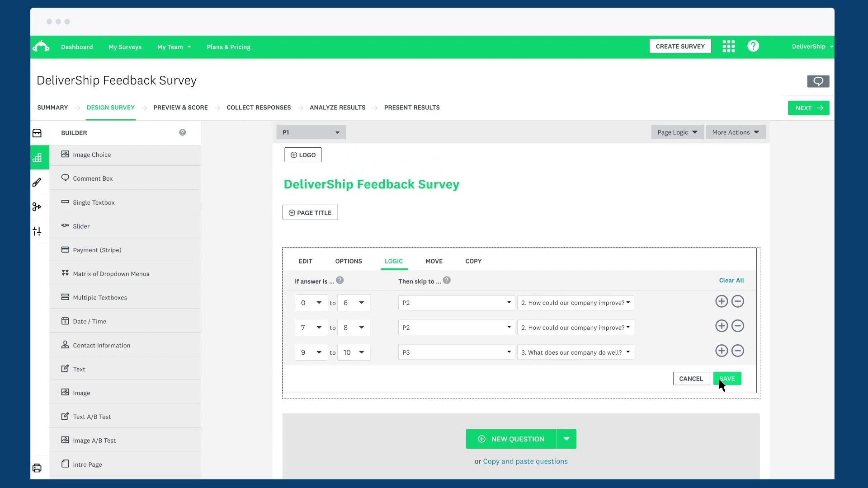
pyautogui.click(719, 381)
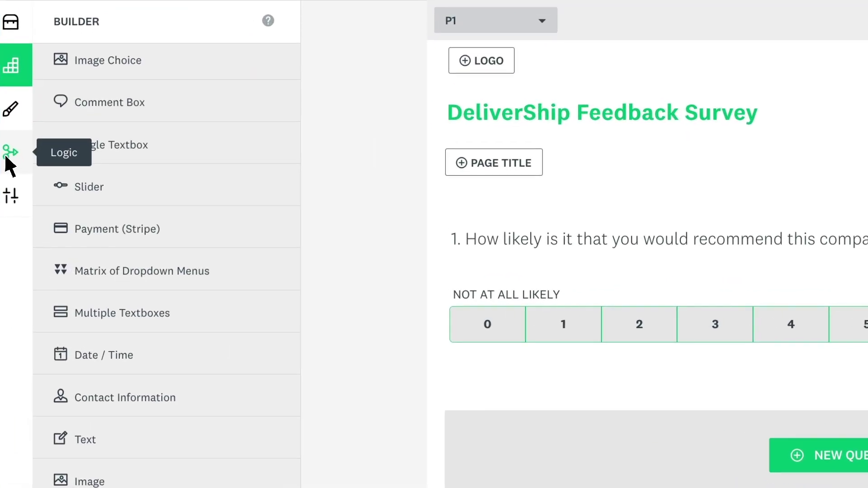
# - Set Page 2's page logic to skip respondents to page P4
pyautogui.click(9, 156)
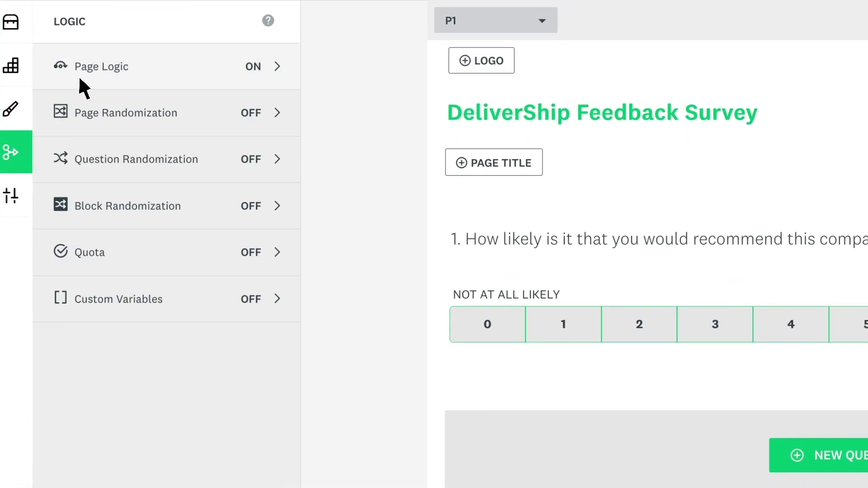
pyautogui.click(80, 79)
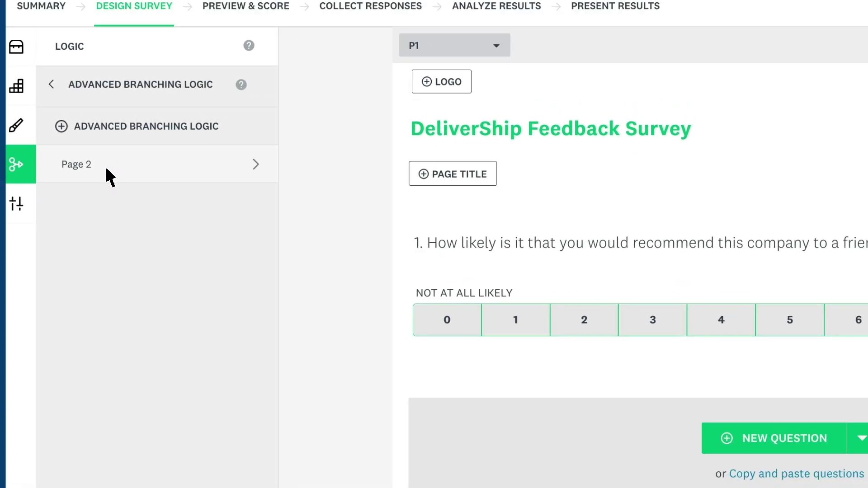
pyautogui.click(126, 163)
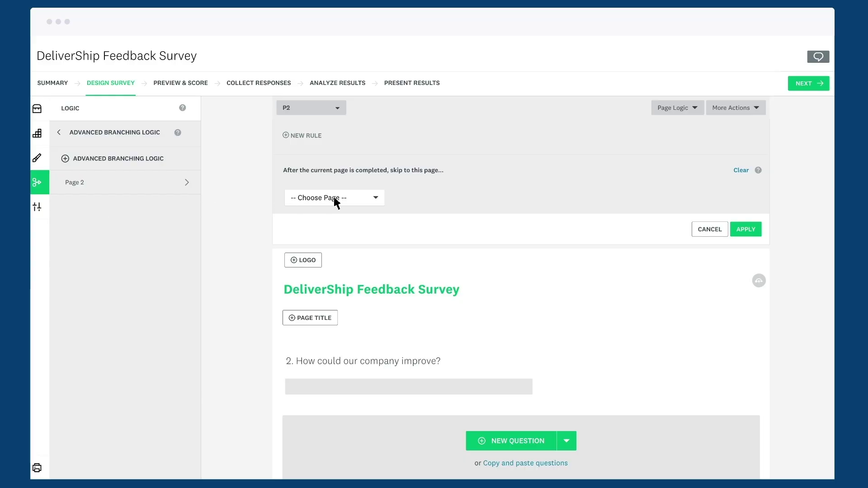
pyautogui.click(375, 197)
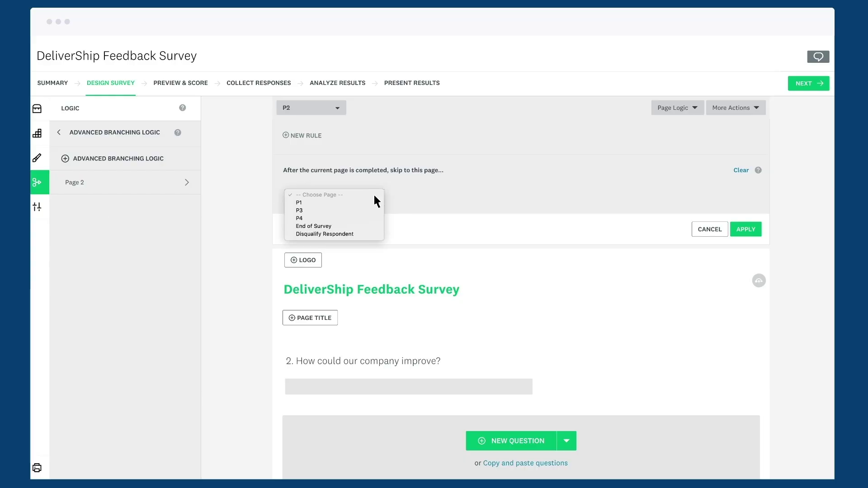
pyautogui.click(341, 218)
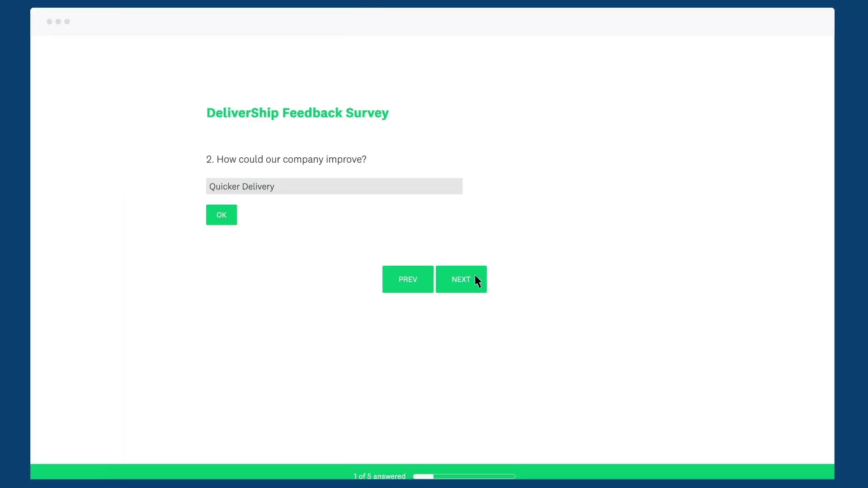
pyautogui.click(475, 276)
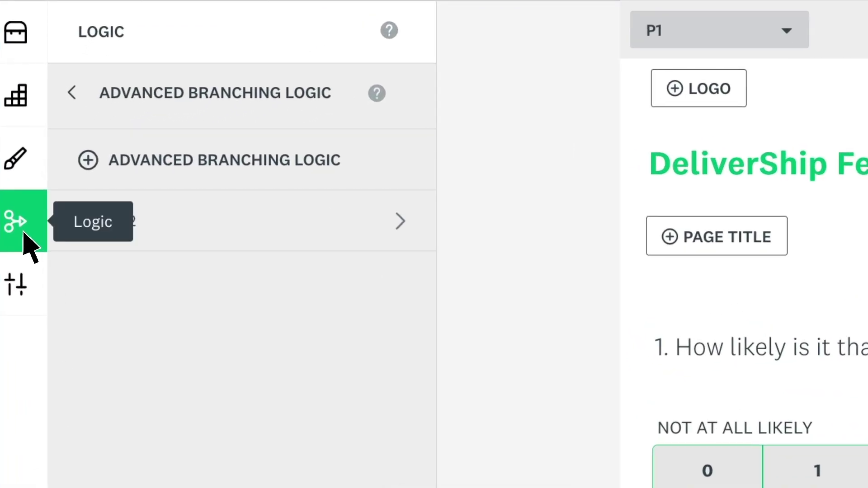
pyautogui.click(24, 233)
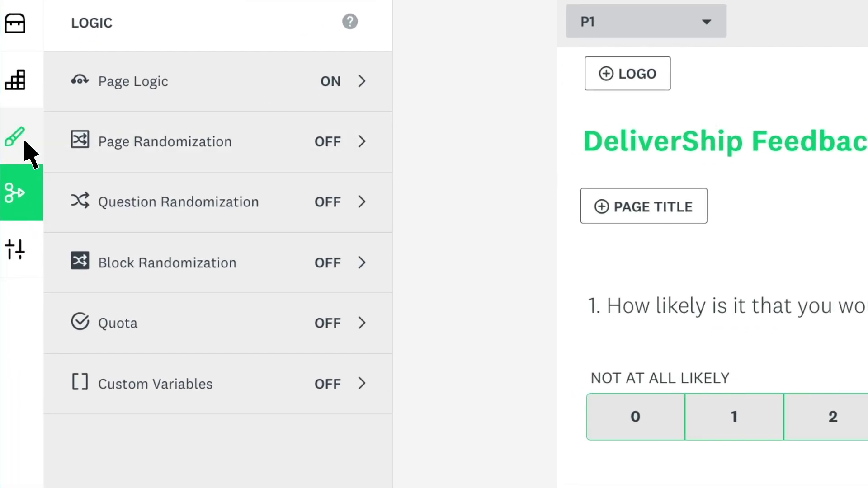
# - Apply the Early Morning theme to the survey
pyautogui.click(24, 144)
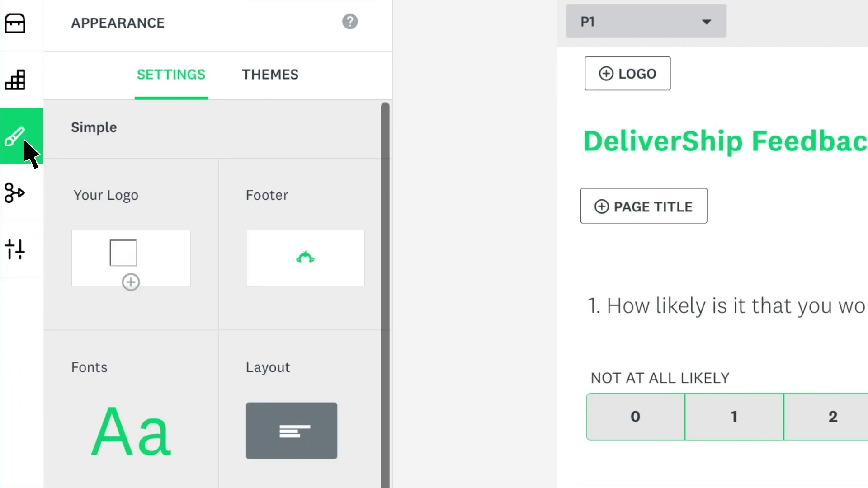
pyautogui.click(286, 82)
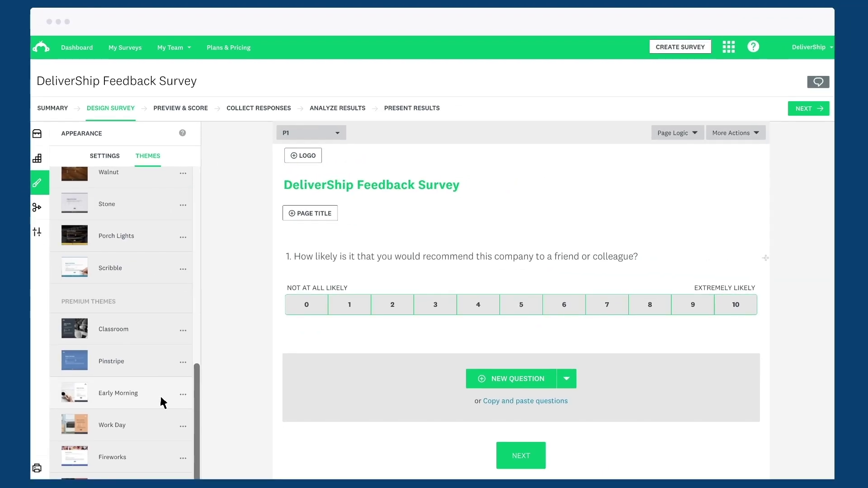
pyautogui.click(163, 403)
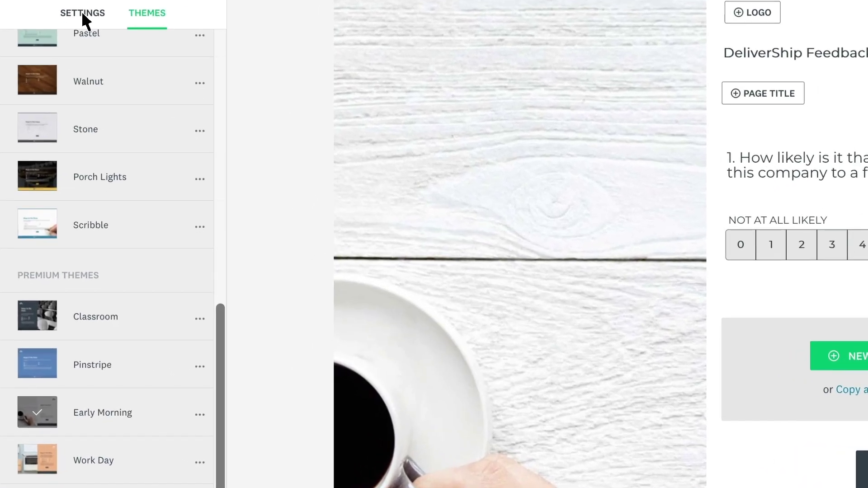
# - Turn off the survey footer and change the font in the theme settings
pyautogui.click(82, 14)
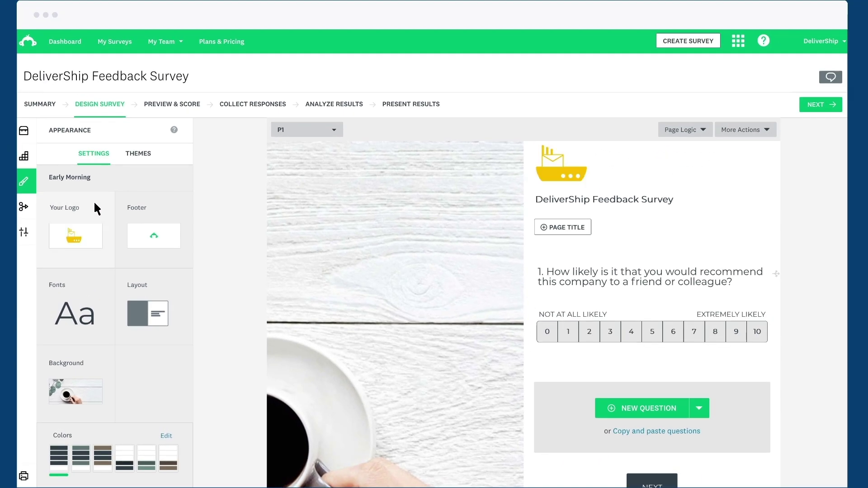
pyautogui.click(131, 213)
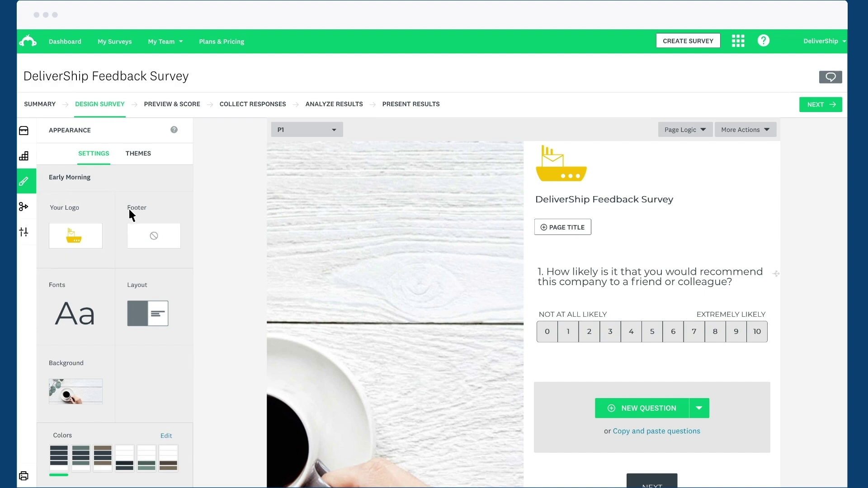
pyautogui.click(101, 281)
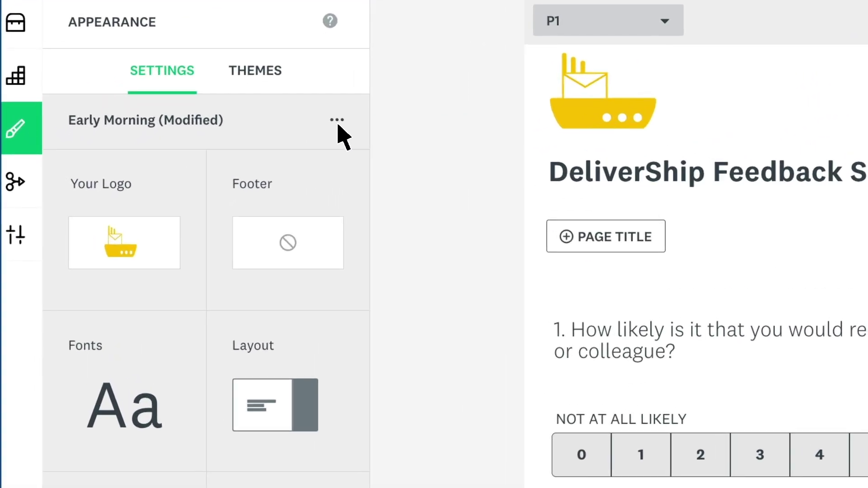
# - Rename the customised theme to 'DeliverShip'
pyautogui.click(177, 177)
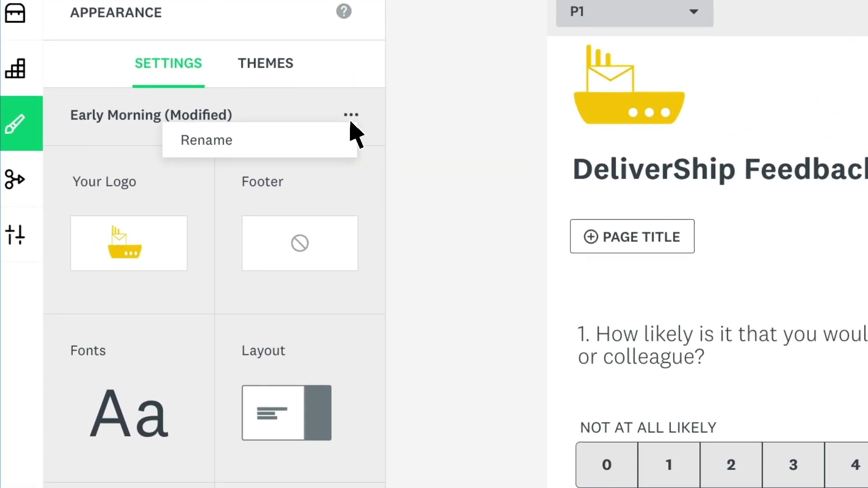
pyautogui.click(319, 140)
pyautogui.write('DeliverShip')
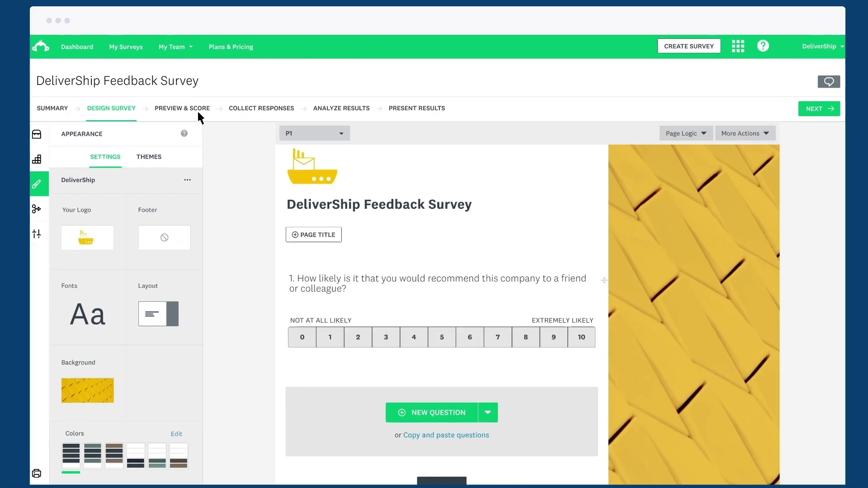
# - Preview and score the survey, checking the tablet and mobile phone layouts
pyautogui.click(430, 132)
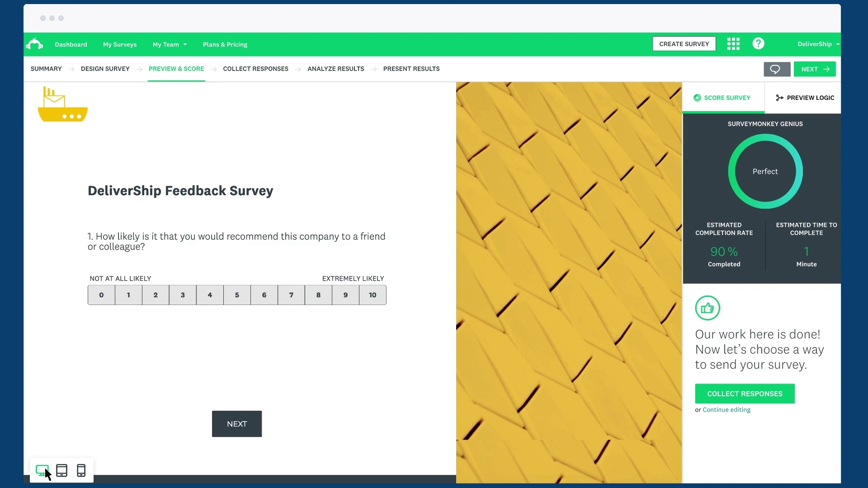
pyautogui.click(61, 471)
pyautogui.click(81, 474)
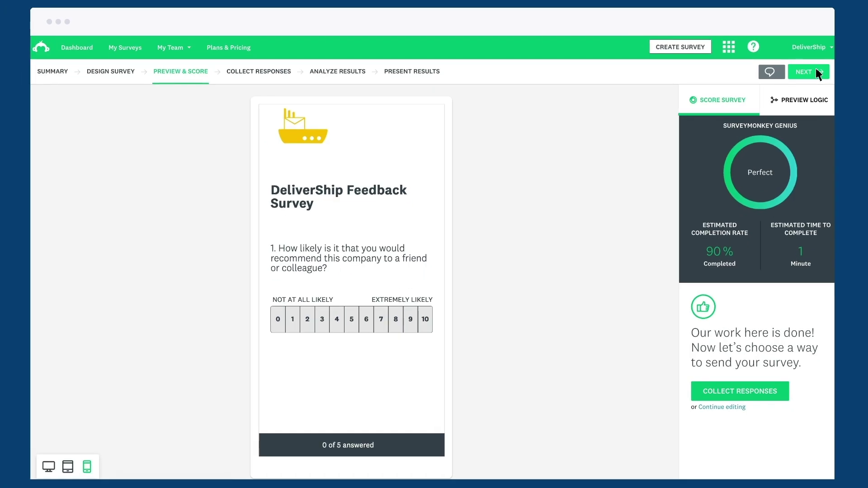
# - Advance from the finished survey design to the Collect Responses step with the NEXT button
pyautogui.click(725, 240)
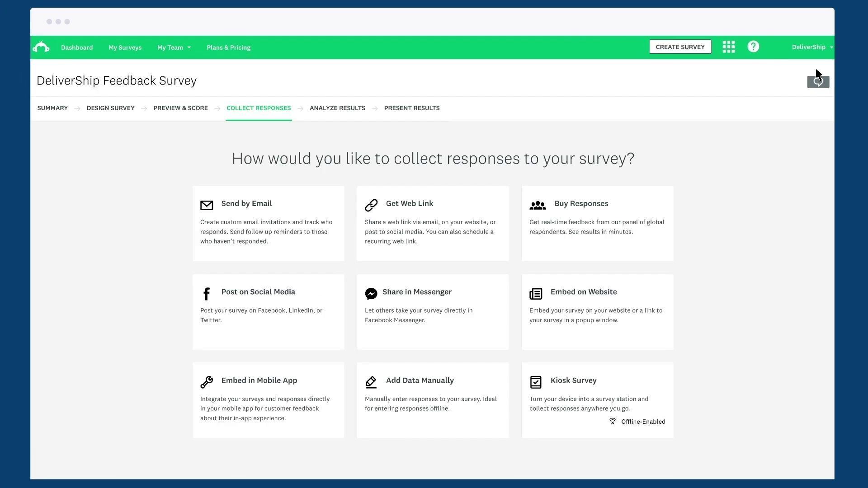